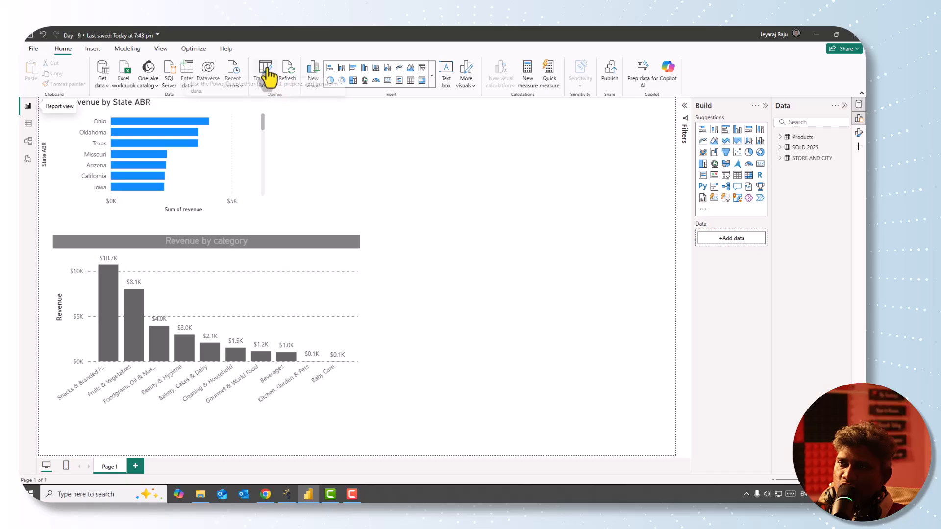
# Step: Open the Power Query Editor, import sales2026.csv as a new query and promote its first row to headers
pyautogui.click(268, 73)
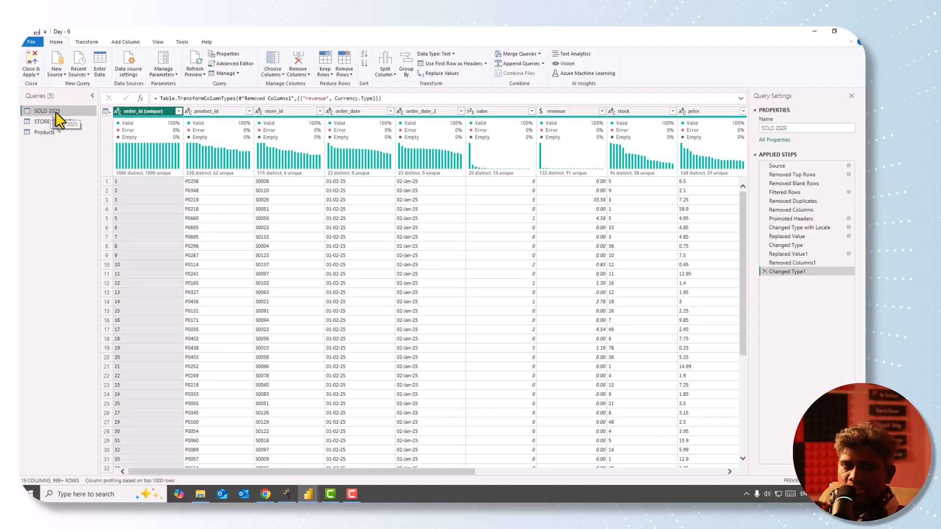
pyautogui.click(56, 74)
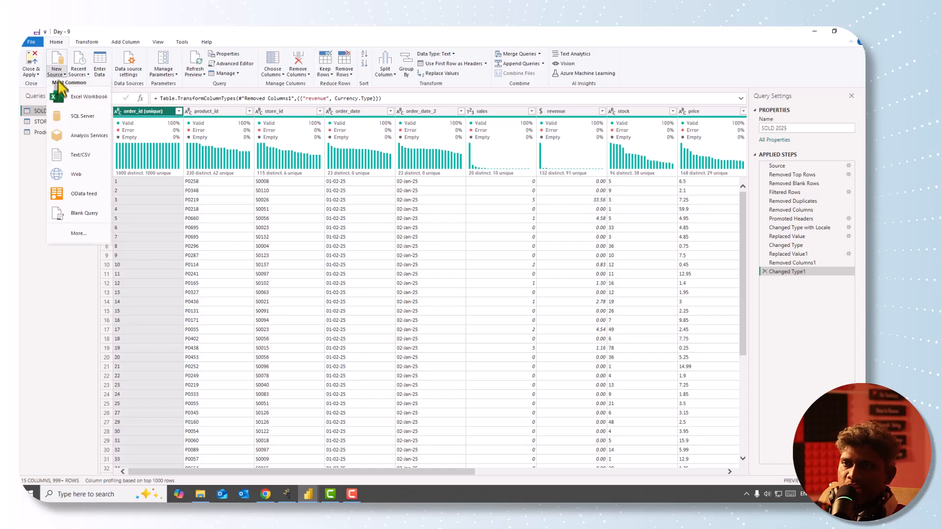
pyautogui.click(77, 154)
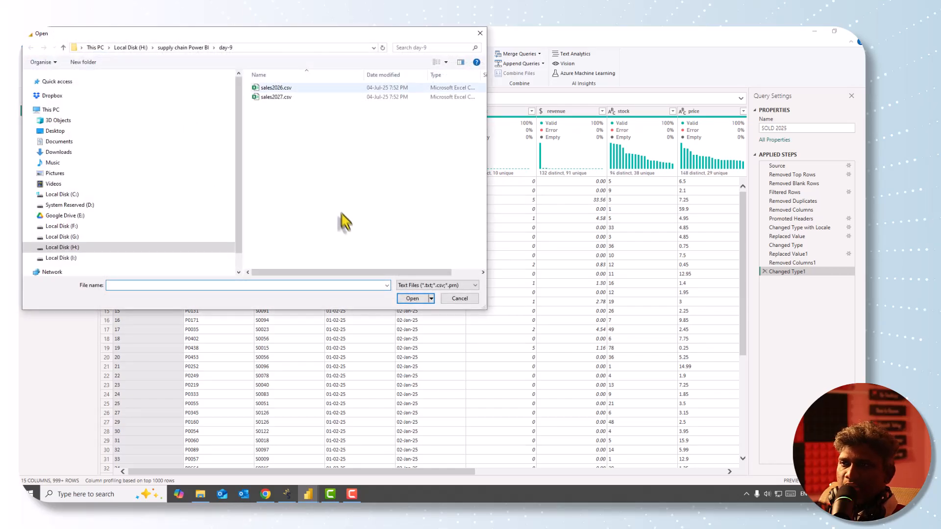
pyautogui.click(278, 89)
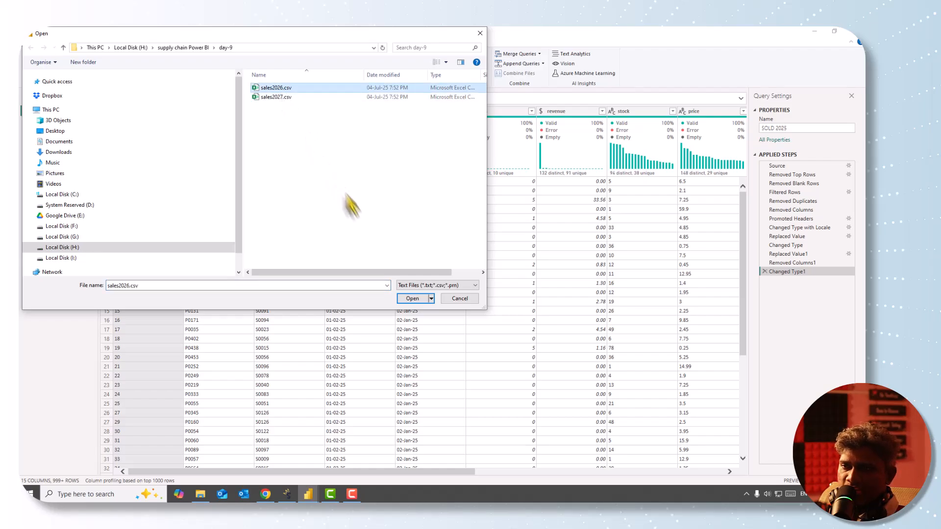
pyautogui.click(410, 299)
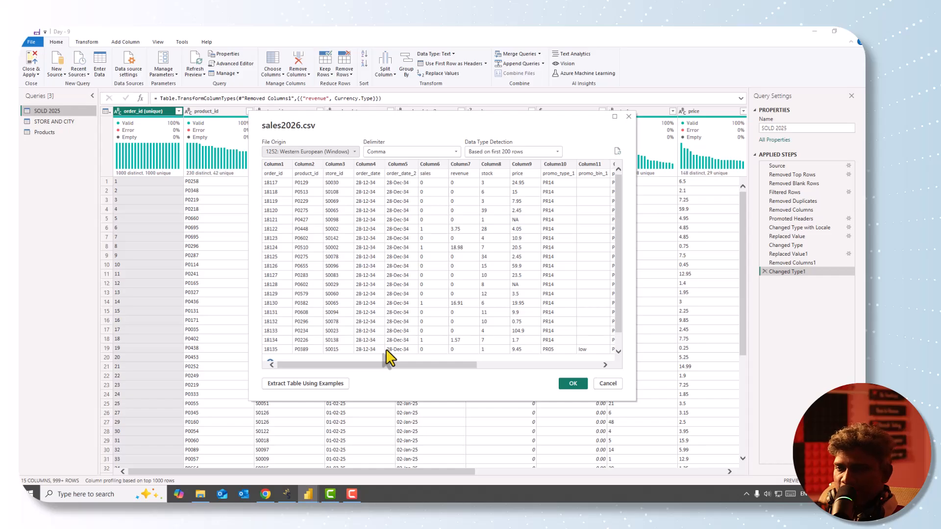
pyautogui.click(573, 383)
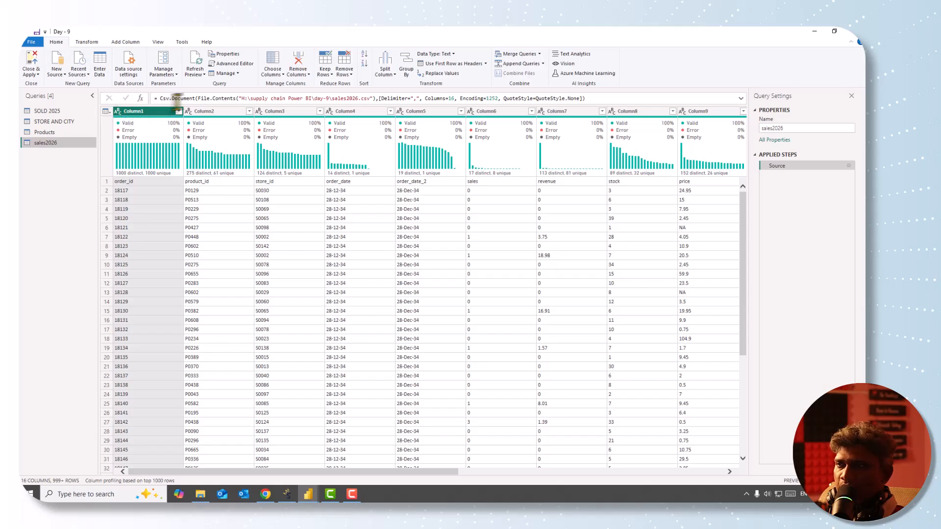
pyautogui.click(438, 64)
pyautogui.moveTo(285, 472)
pyautogui.mouseDown()
pyautogui.moveTo(552, 487)
pyautogui.moveTo(274, 485)
pyautogui.mouseUp()
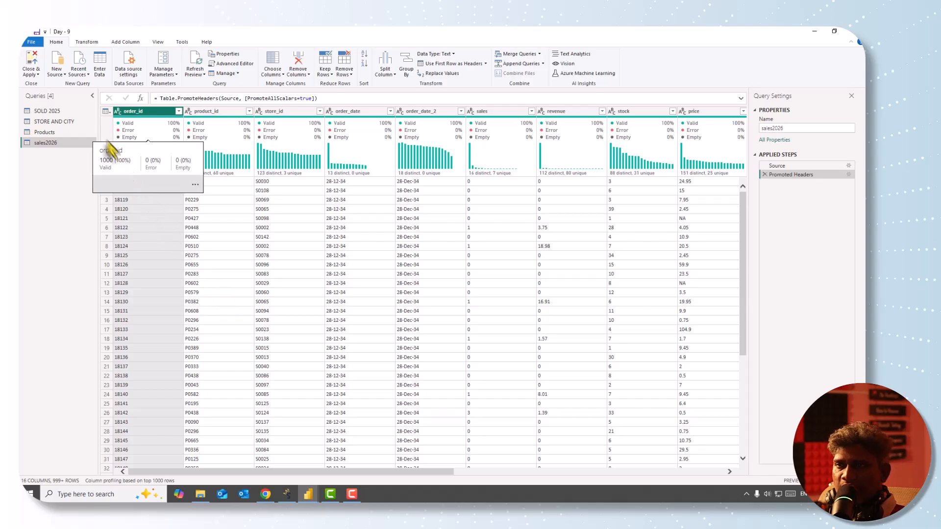
# Step: Import sales2027.csv as a new query and promote its first row to headers
pyautogui.click(57, 76)
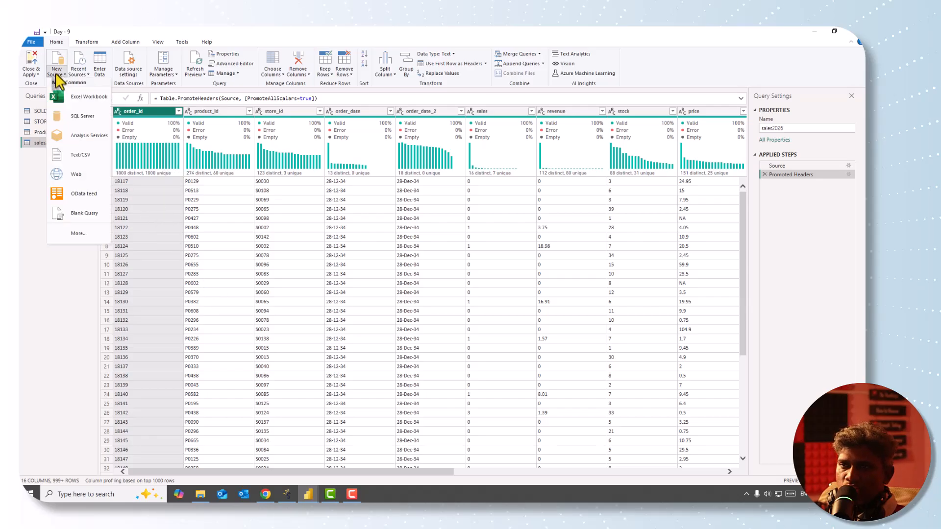
pyautogui.click(77, 159)
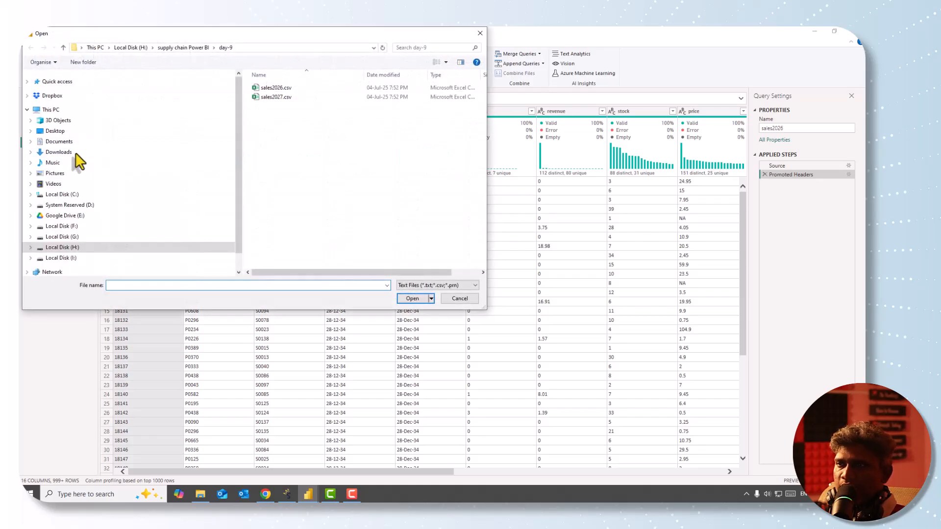
pyautogui.click(287, 97)
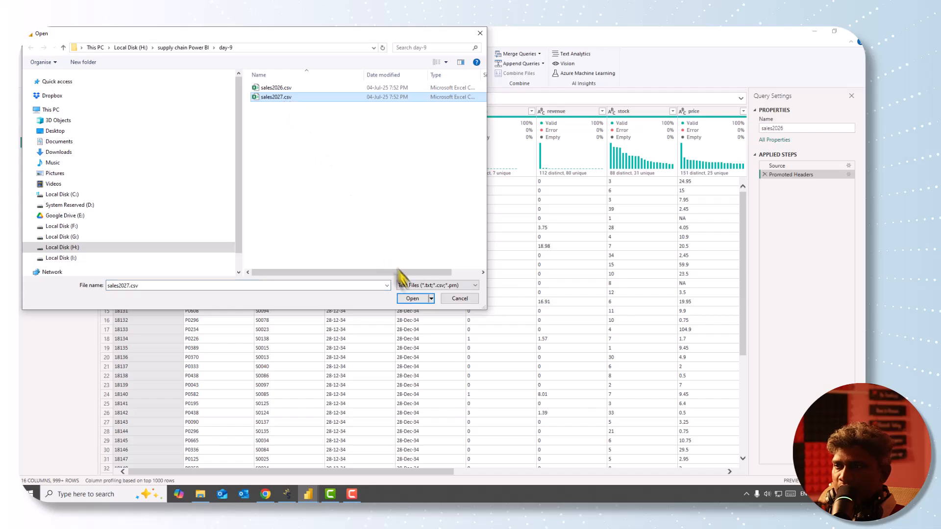
pyautogui.click(413, 299)
pyautogui.moveTo(361, 366); pyautogui.dragTo(311, 372)
pyautogui.click(572, 383)
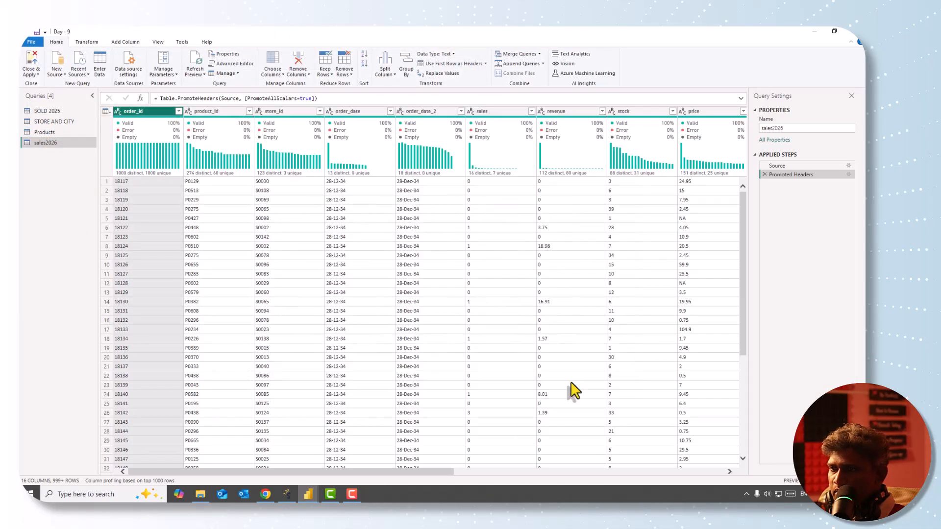
pyautogui.click(451, 64)
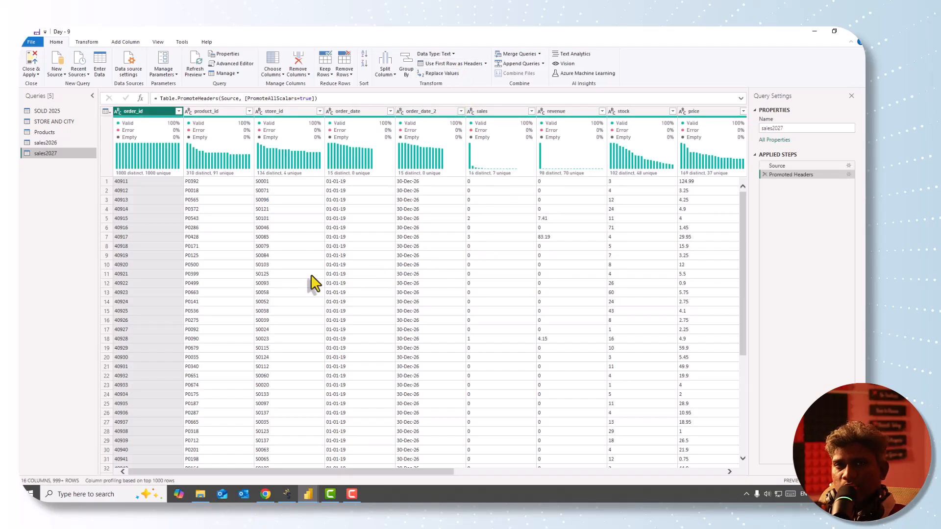
# Step: Append two tables as a new query, with sales2026 as the first table and SOLD 2025 as the second
pyautogui.click(61, 112)
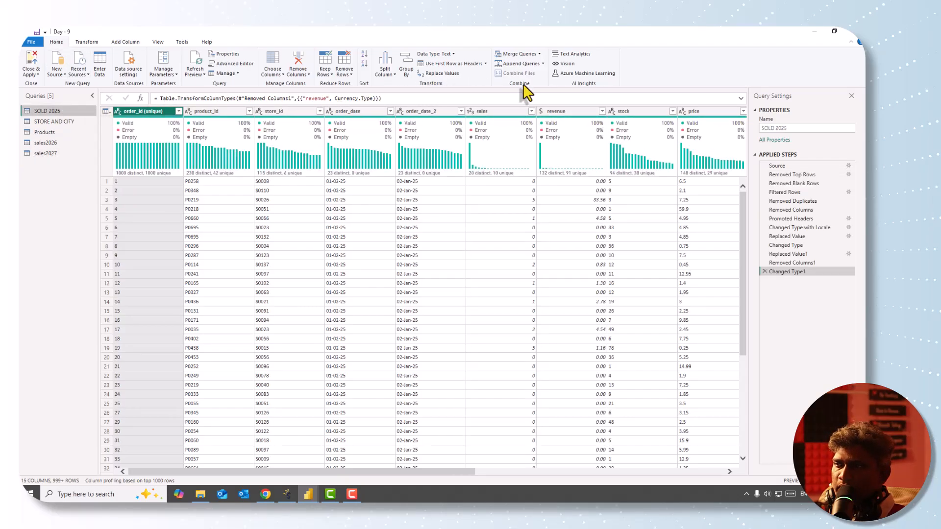
pyautogui.click(543, 64)
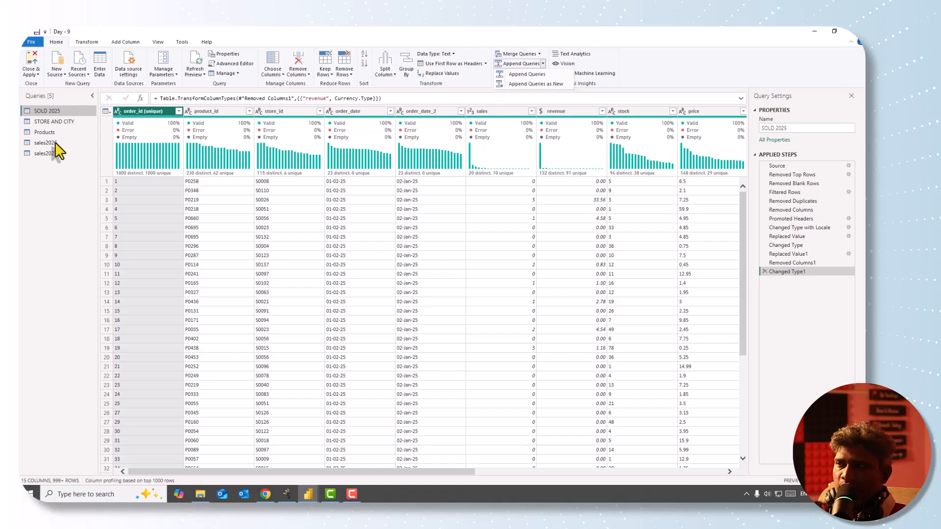
pyautogui.click(526, 84)
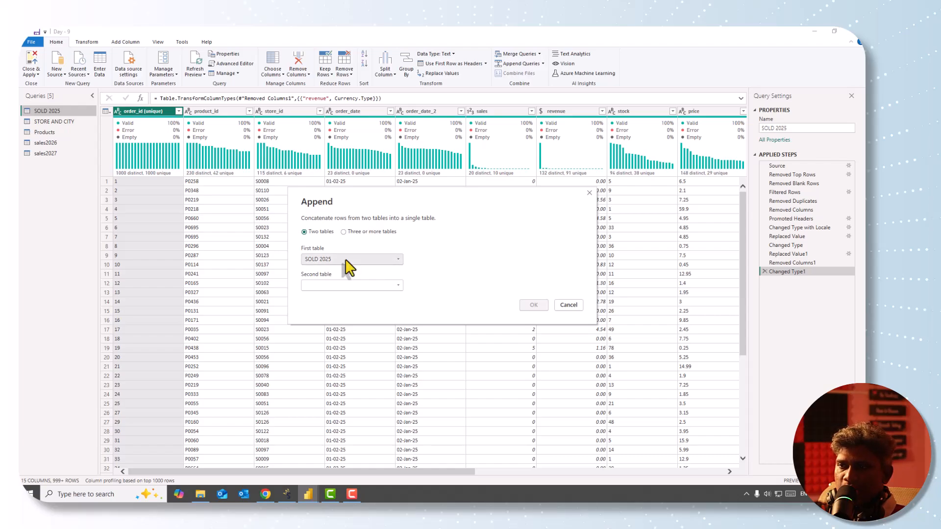
pyautogui.click(354, 287)
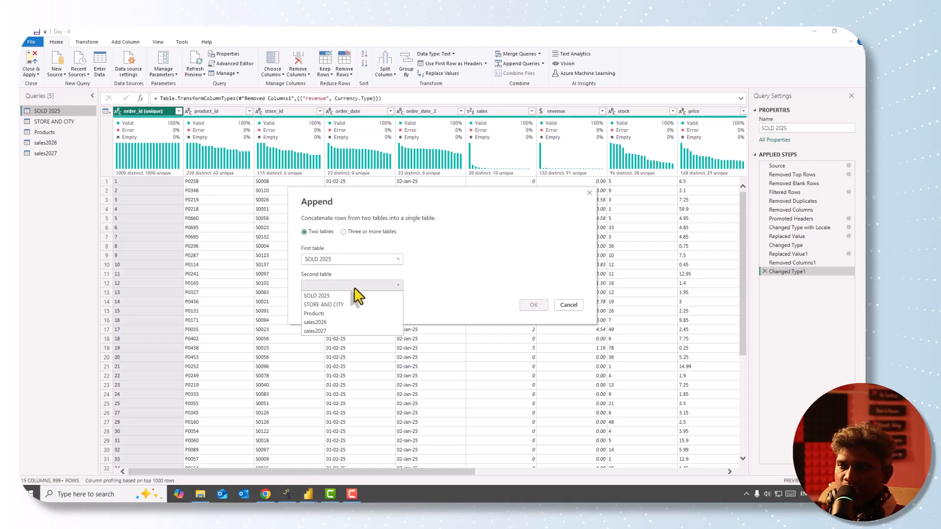
pyautogui.click(343, 257)
pyautogui.click(326, 296)
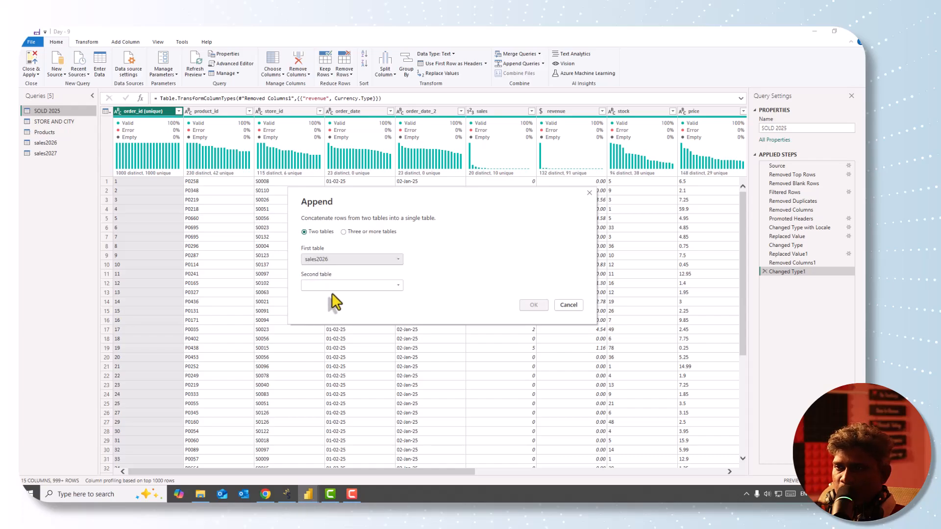
pyautogui.click(340, 287)
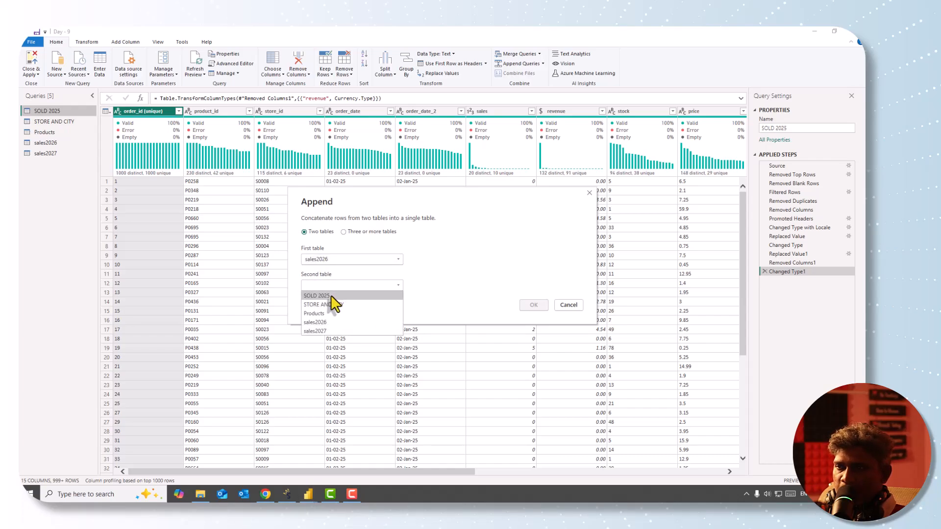
pyautogui.click(329, 297)
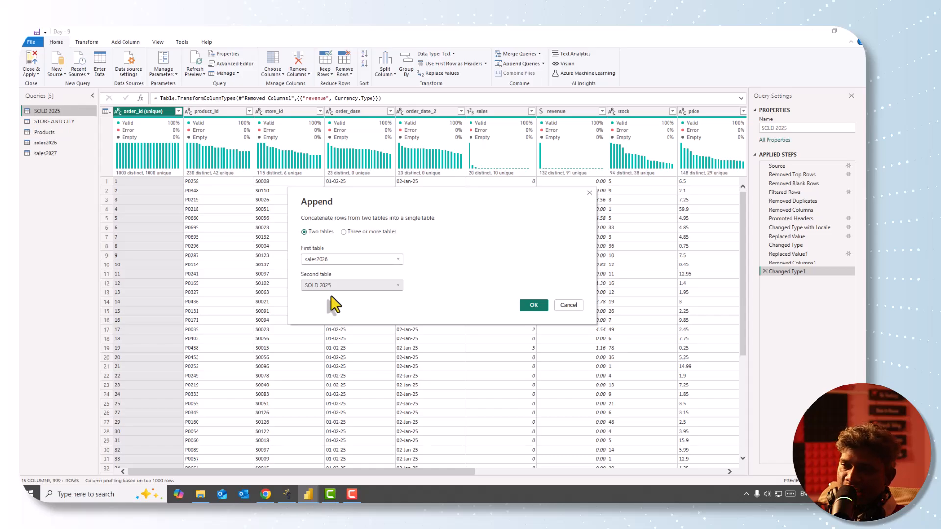
pyautogui.click(534, 305)
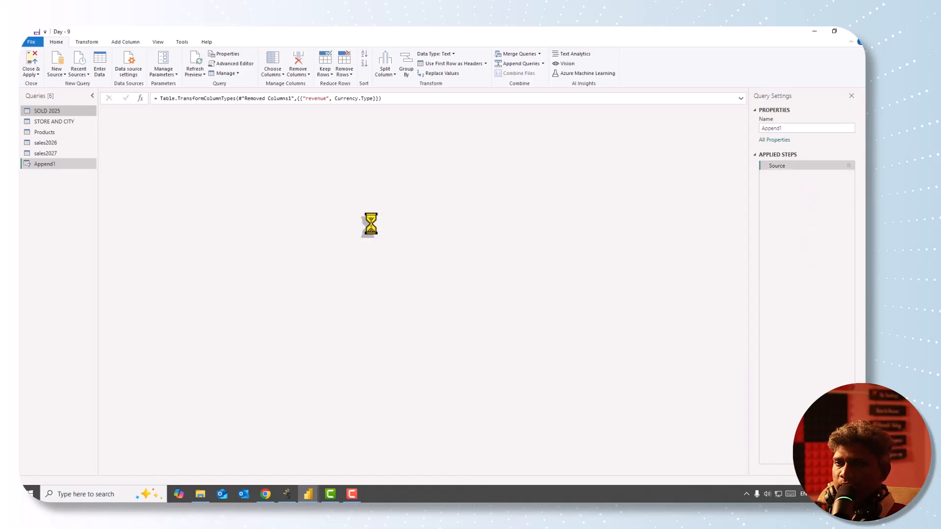
# Step: Check the columns of the appended query Append1 and delete that query
pyautogui.scroll(-5, 374, 230)
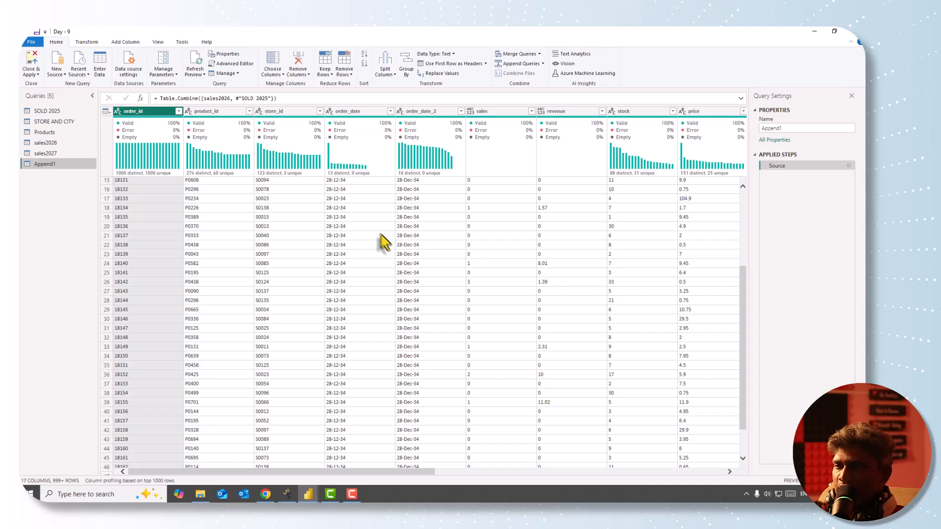
pyautogui.hscroll(10, 546, 416)
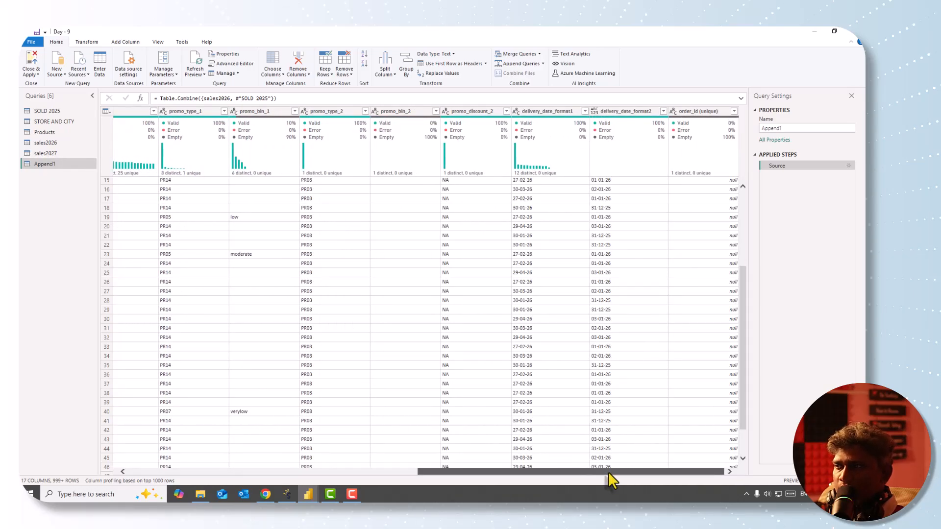
pyautogui.hscroll(-10, 608, 472)
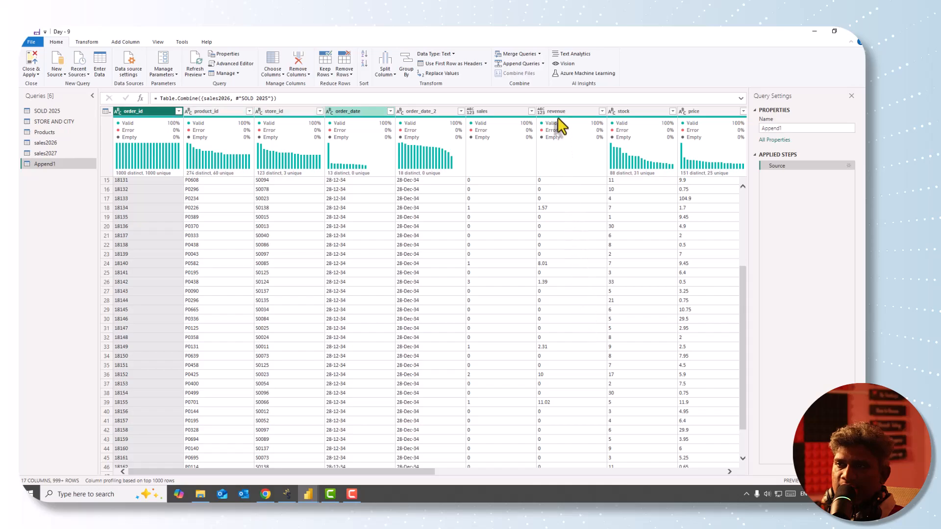
pyautogui.moveTo(561, 126)
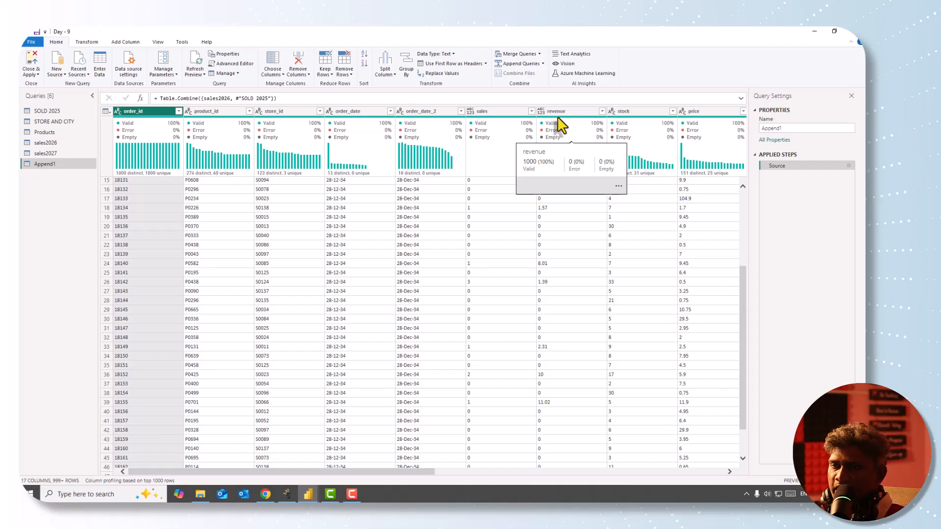
pyautogui.rightClick(51, 164)
pyautogui.press('Delete')
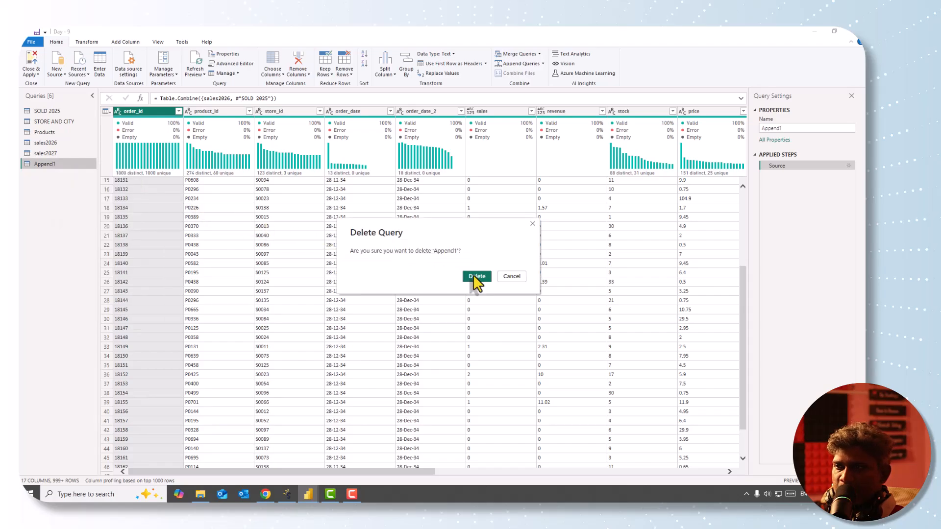
pyautogui.click(475, 276)
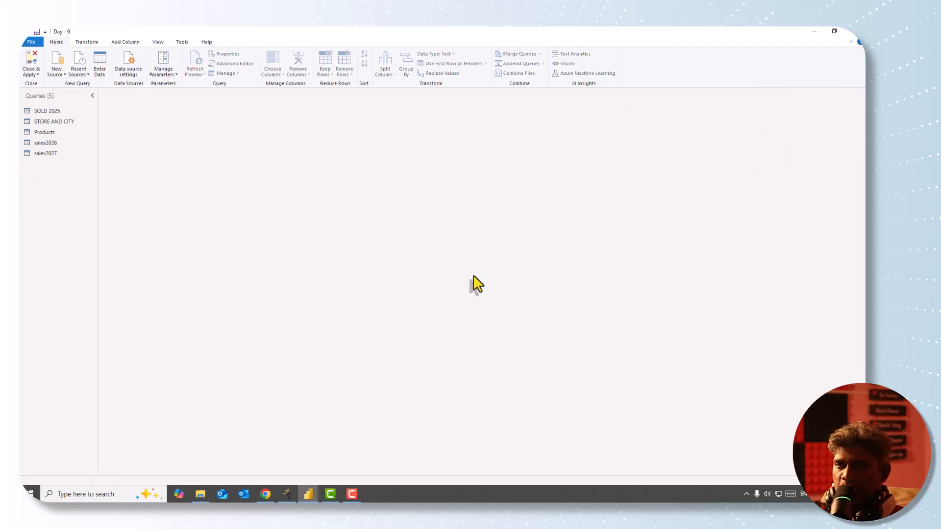
# Step: Rename SOLD 2025's order_id (unique) column to order_id_2, and append sales2026 with SOLD 2025 as a new query
pyautogui.click(62, 111)
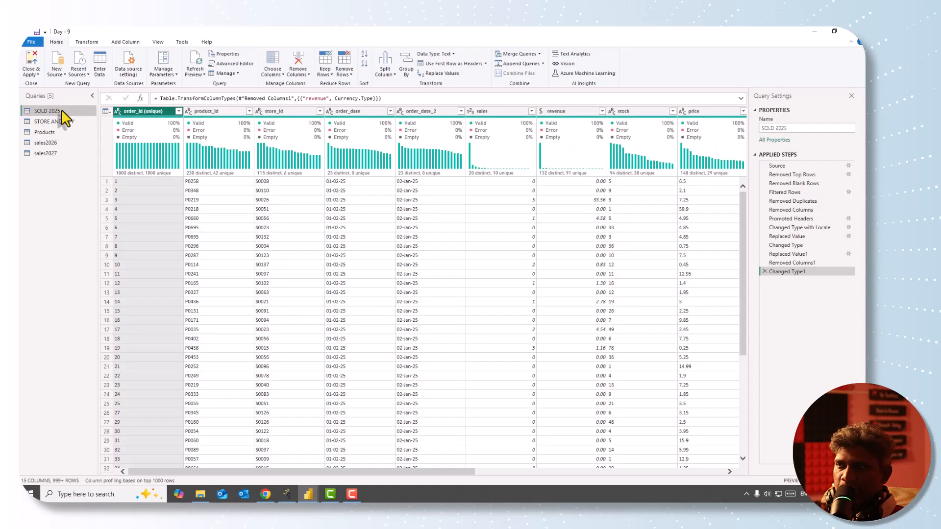
pyautogui.click(542, 63)
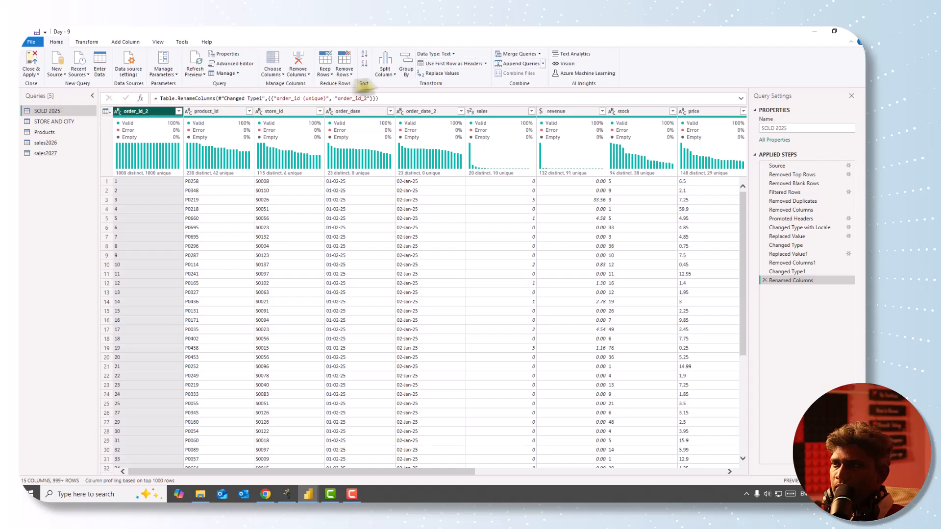
pyautogui.click(542, 64)
pyautogui.click(545, 84)
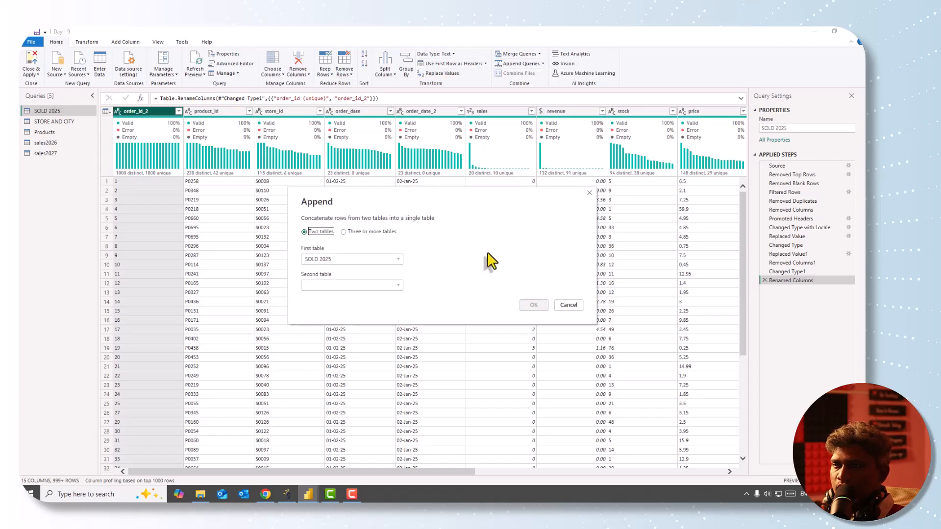
pyautogui.click(352, 260)
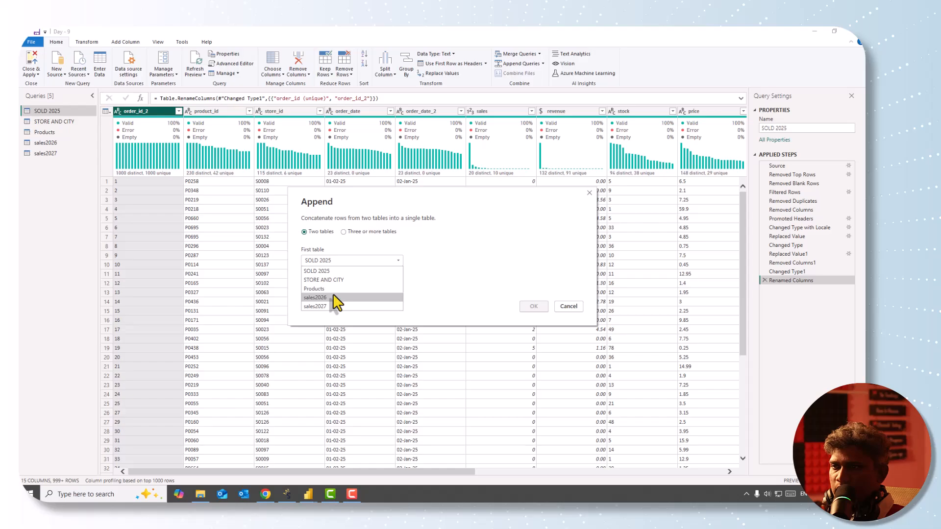
pyautogui.click(337, 297)
pyautogui.click(339, 285)
pyautogui.click(338, 295)
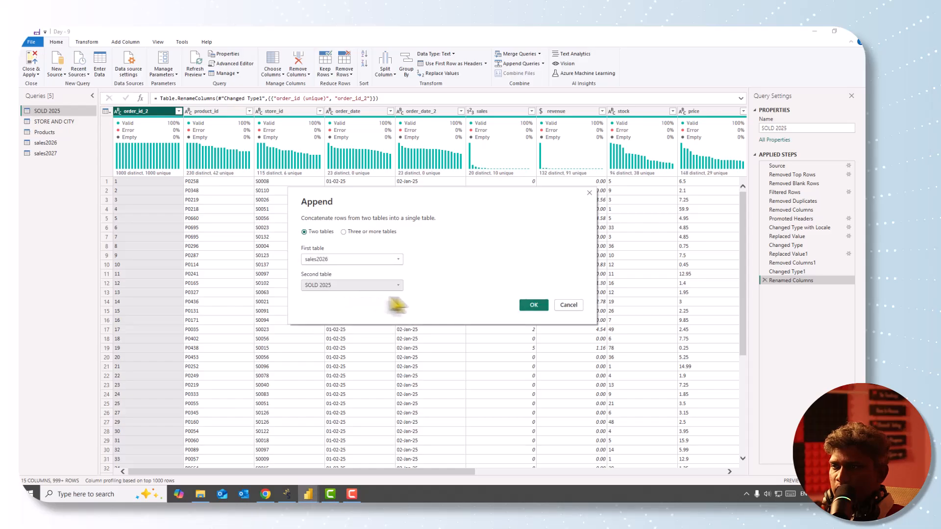
pyautogui.click(533, 306)
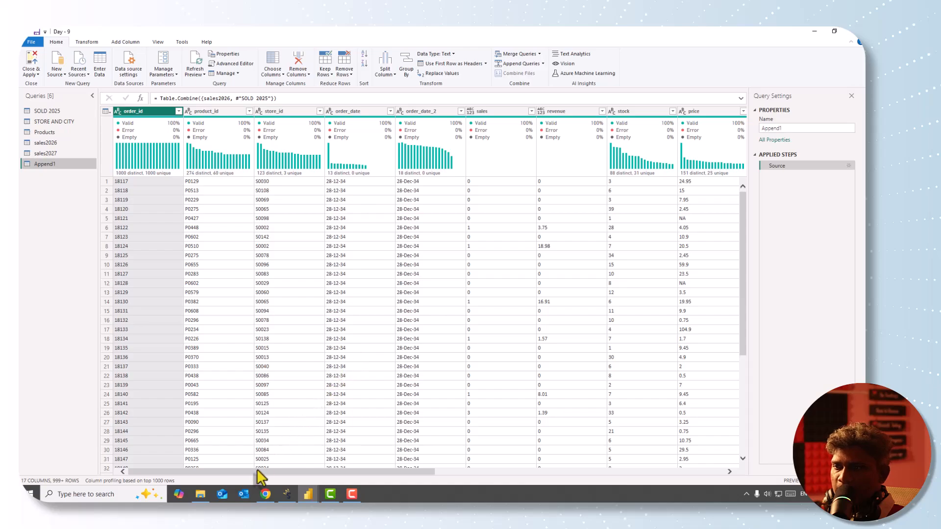
# Step: Examine the order_id_2 column at the end of Append1 and load its full list of filter values
pyautogui.moveTo(257, 472); pyautogui.dragTo(531, 482)
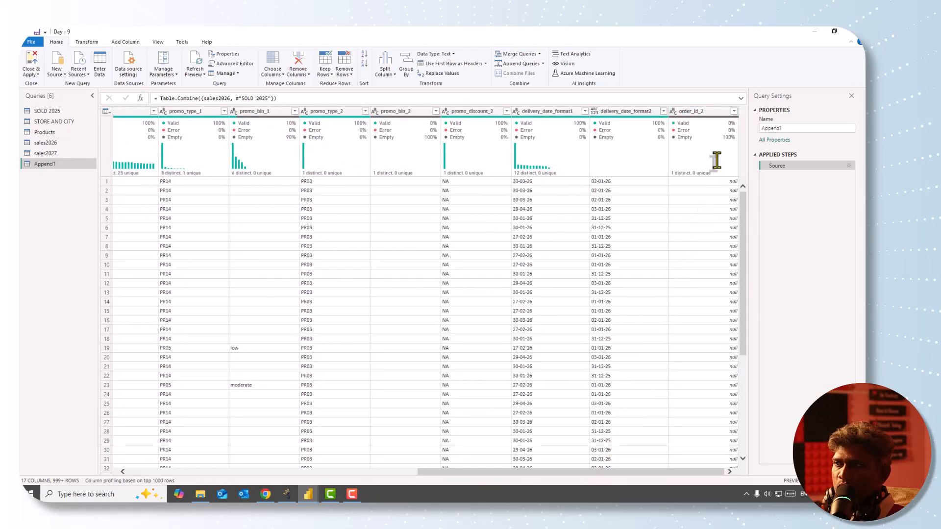
pyautogui.moveTo(715, 171)
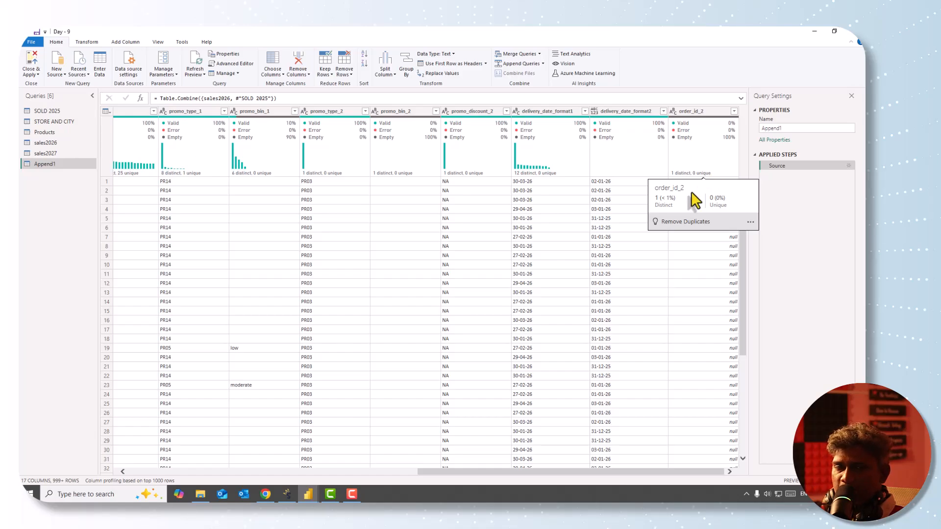
pyautogui.click(734, 112)
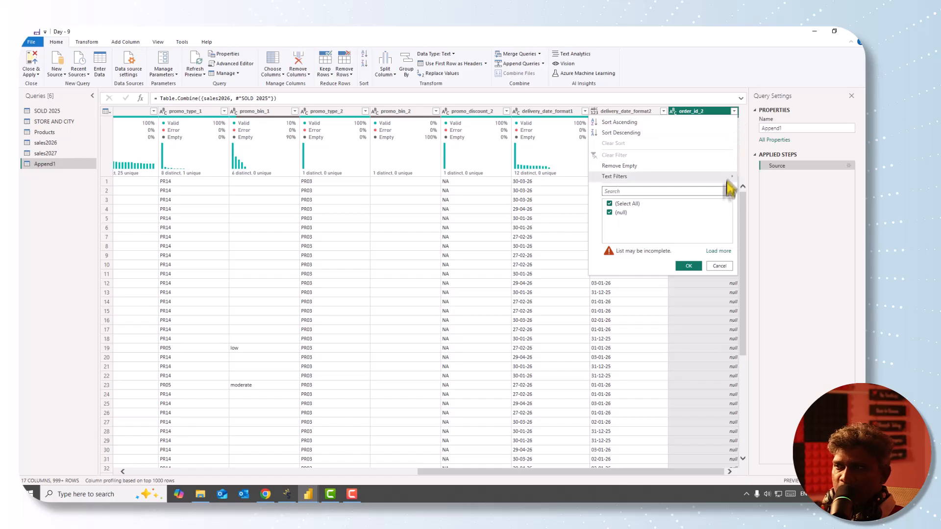
pyautogui.click(717, 251)
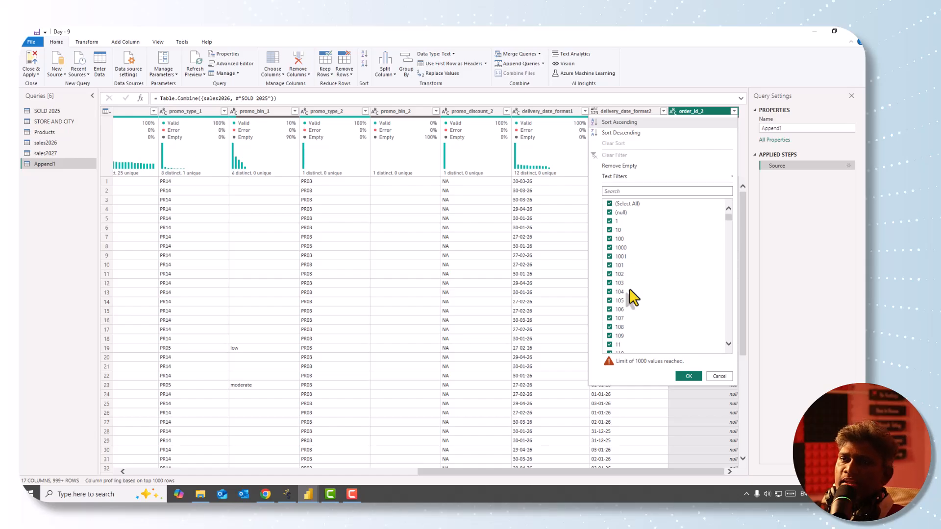
# Step: Rename SOLD 2025's order_id_2 column to order_id, and check the columns of Append1 again
pyautogui.click(59, 111)
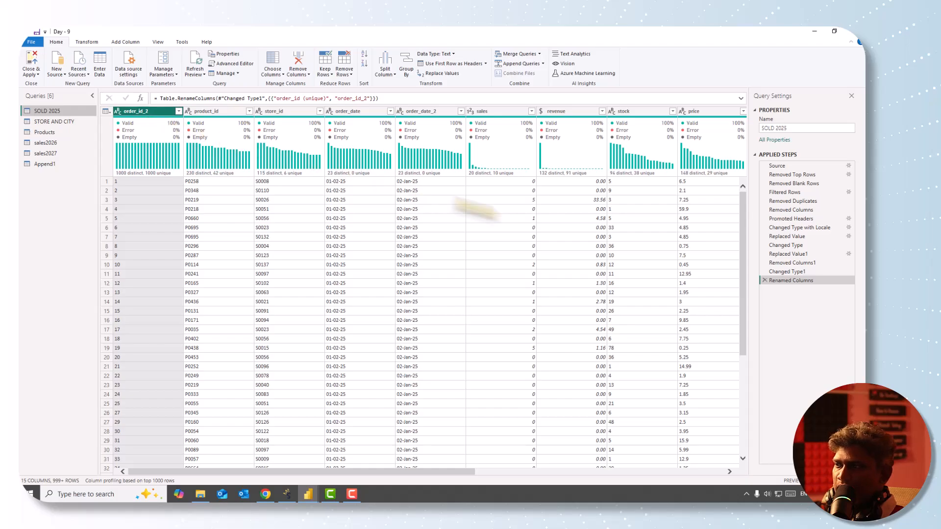
pyautogui.click(764, 281)
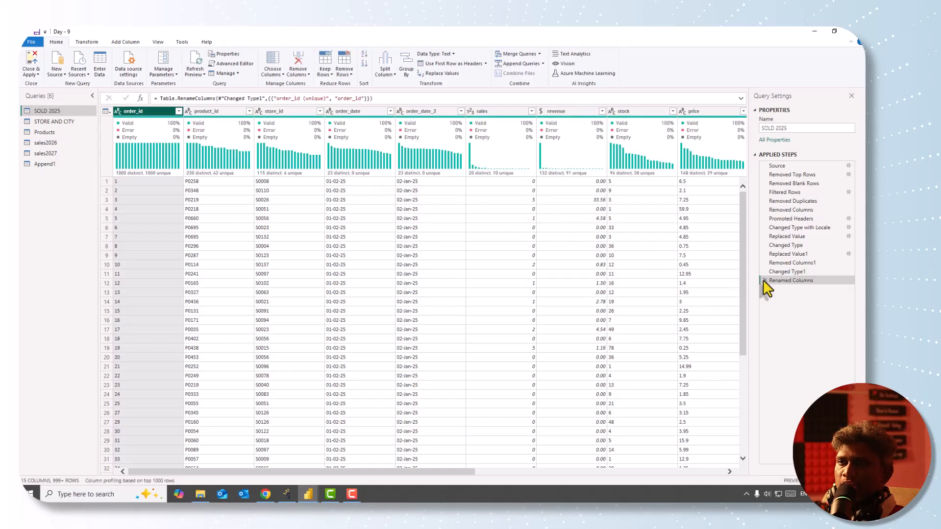
pyautogui.click(55, 163)
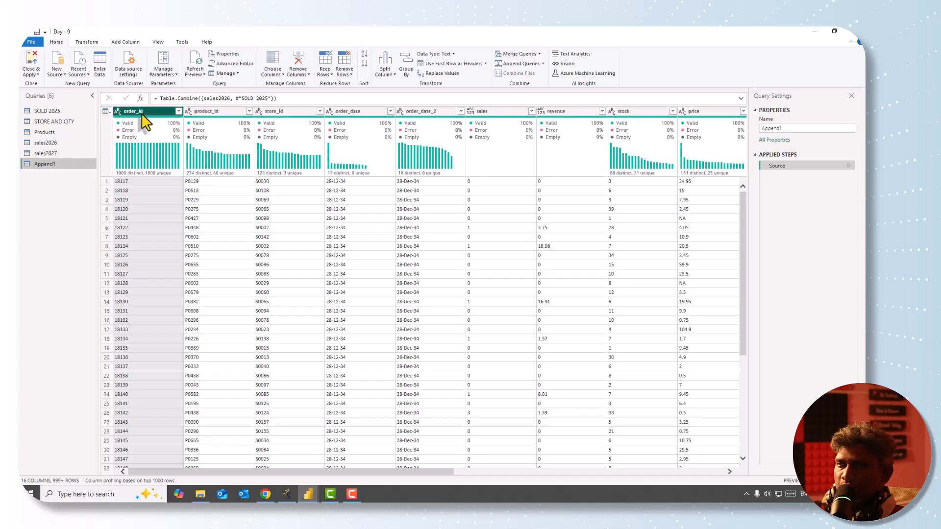
pyautogui.moveTo(225, 471); pyautogui.dragTo(139, 485)
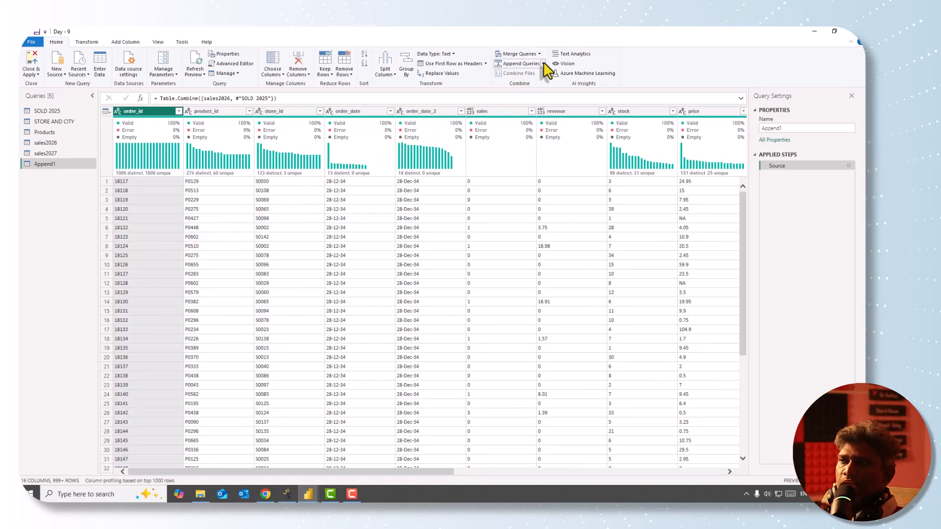
# Step: Set up an append of three or more tables on the Append1 query, adding sales2027 to the tables to append
pyautogui.click(543, 63)
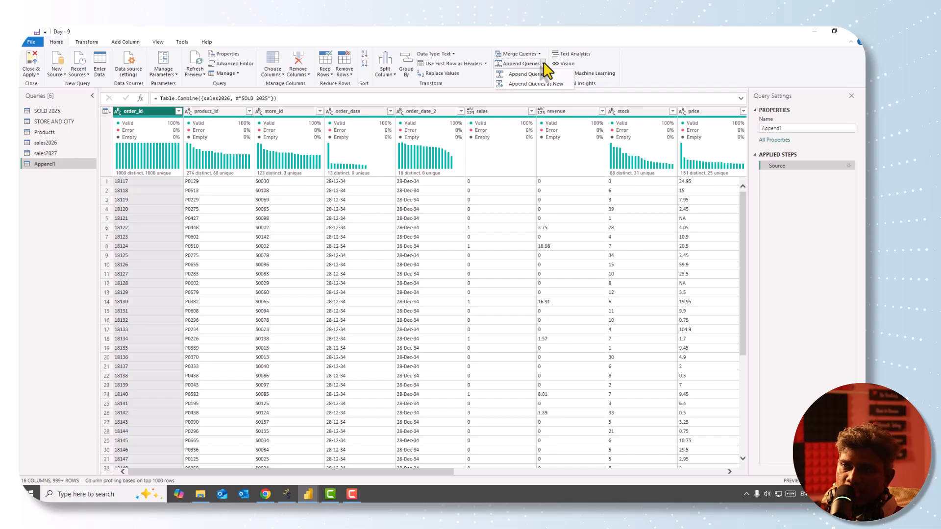
pyautogui.click(543, 64)
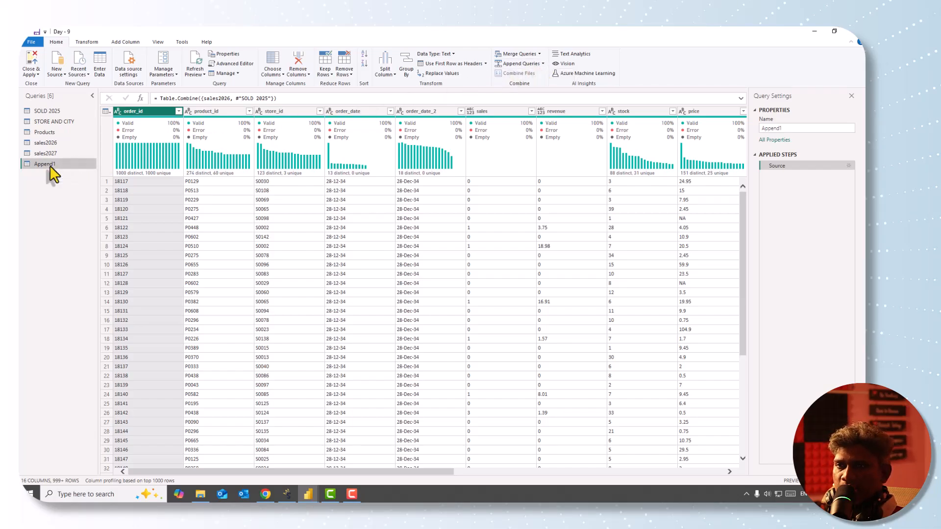
pyautogui.click(543, 64)
pyautogui.click(536, 73)
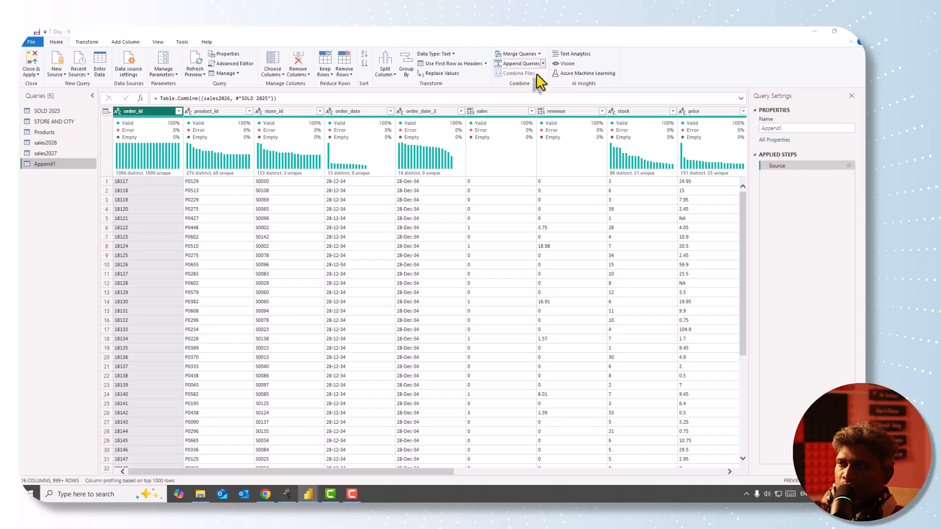
pyautogui.click(488, 273)
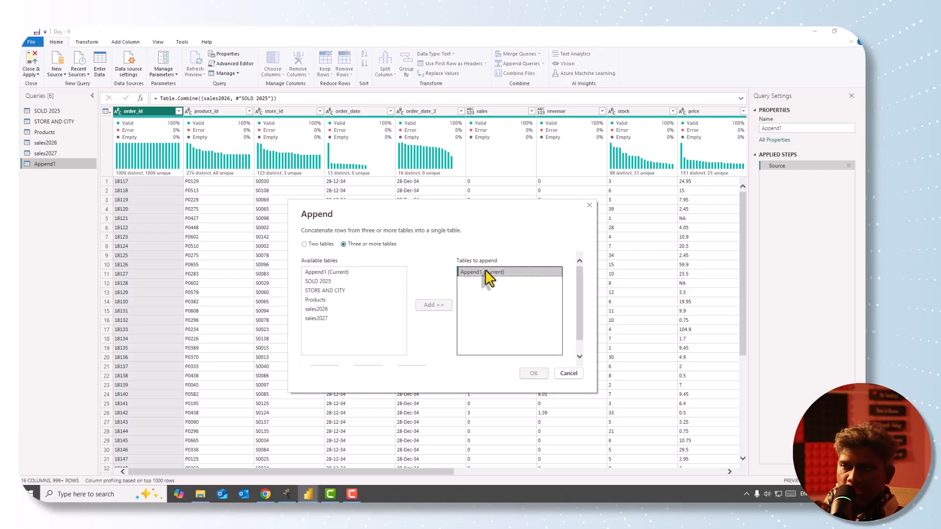
pyautogui.click(324, 319)
pyautogui.click(438, 306)
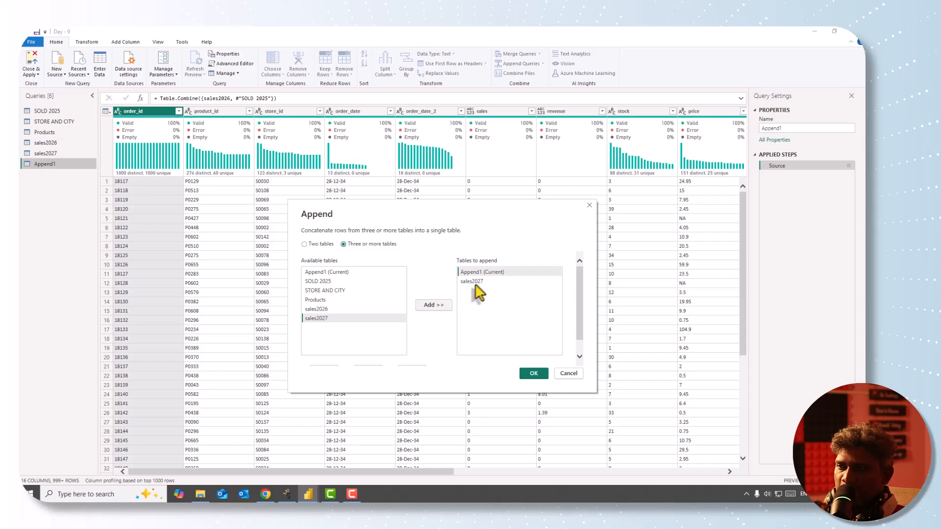
# Step: Remove sales2027 from the tables to append, and add it back to complete the append onto Append1
pyautogui.click(479, 283)
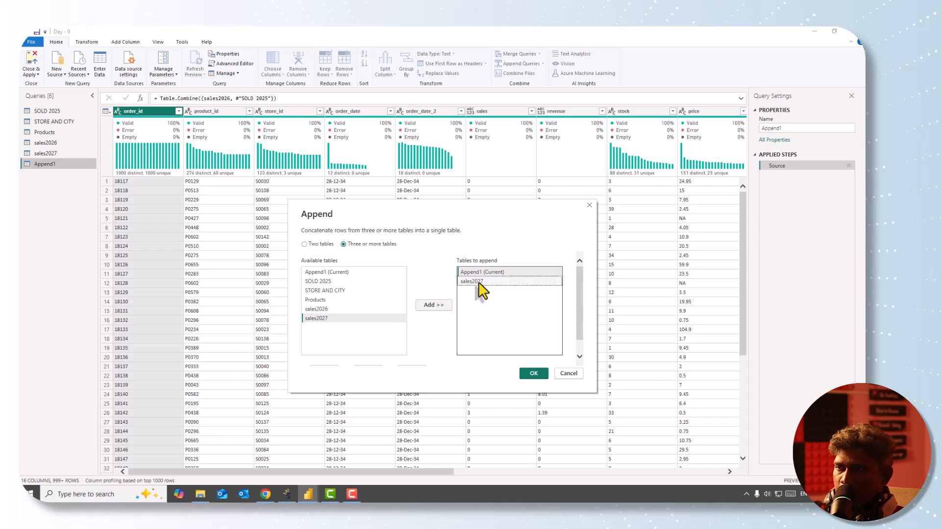
pyautogui.scroll(-1, 390, 357)
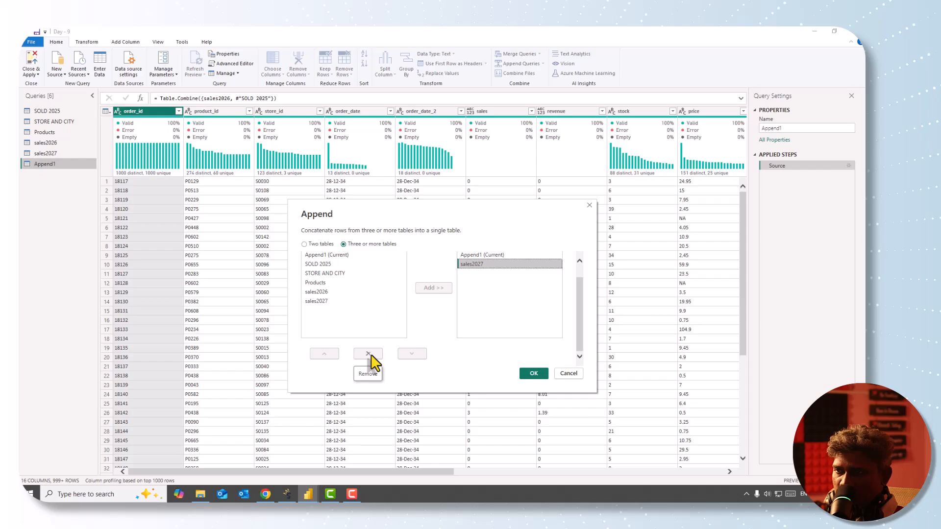
pyautogui.click(368, 354)
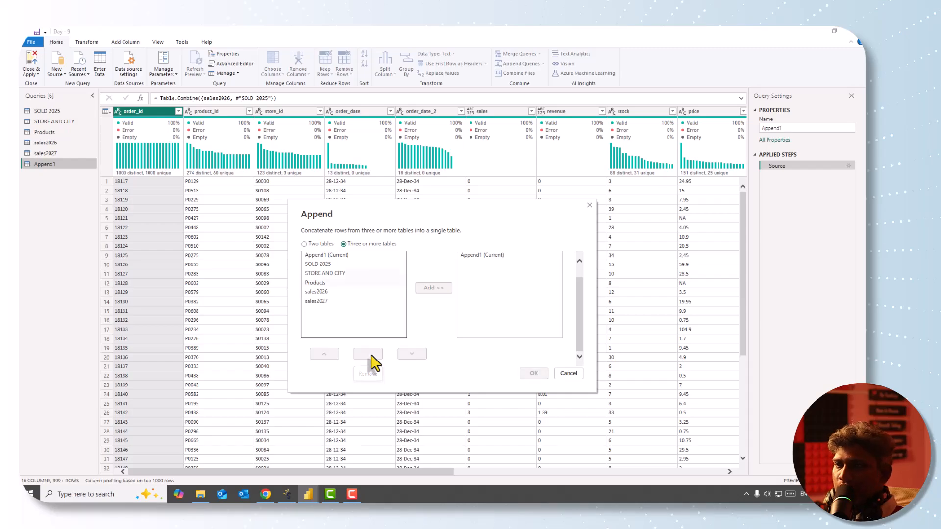
pyautogui.click(324, 302)
pyautogui.click(433, 287)
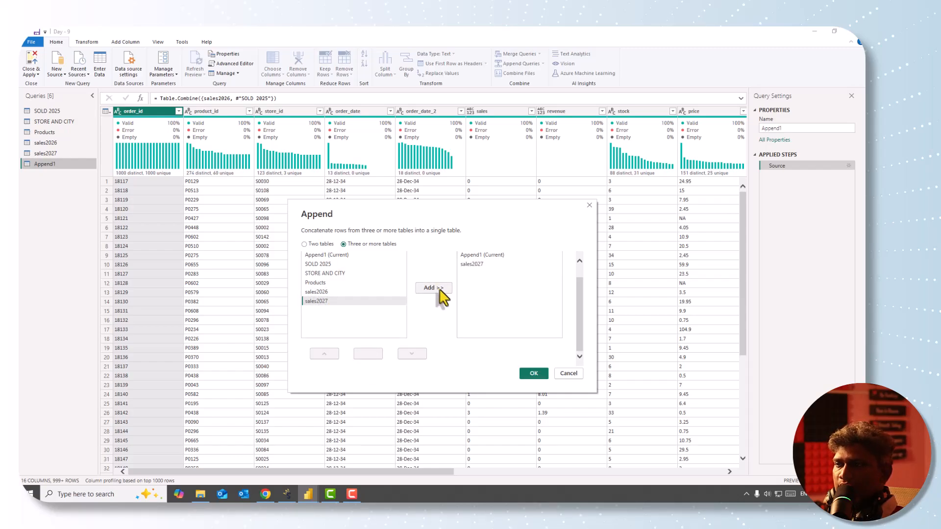
pyautogui.click(533, 373)
# Step: Detect the data types of Append1's columns from order_id through delivery_date_format1
pyautogui.scroll(-6, 442, 284)
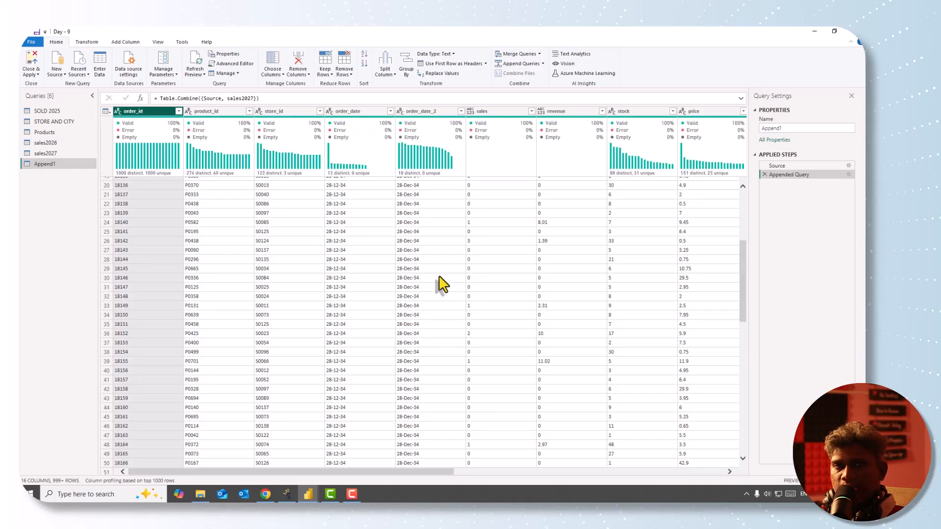
pyautogui.hscroll(3, 257, 473)
pyautogui.moveTo(293, 472); pyautogui.dragTo(532, 472)
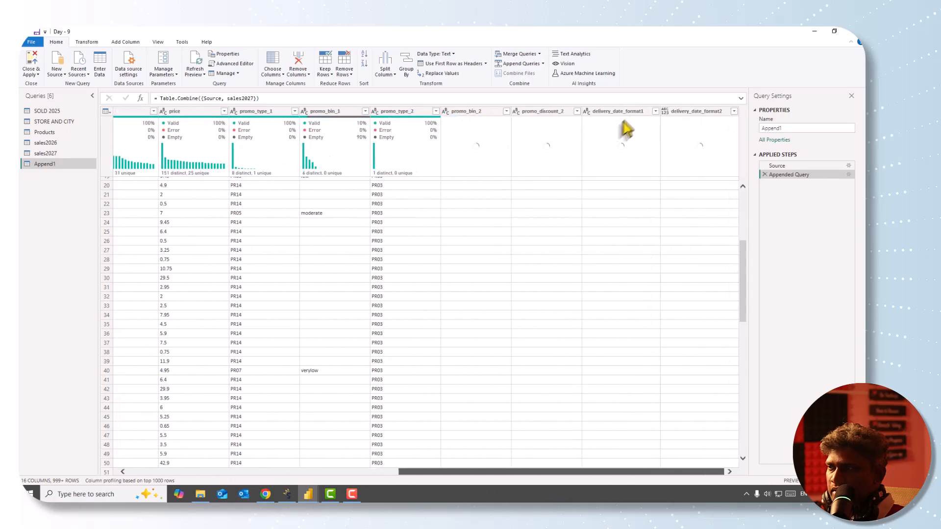
pyautogui.keyDown('shift'); pyautogui.click(635, 111); pyautogui.keyUp('shift')
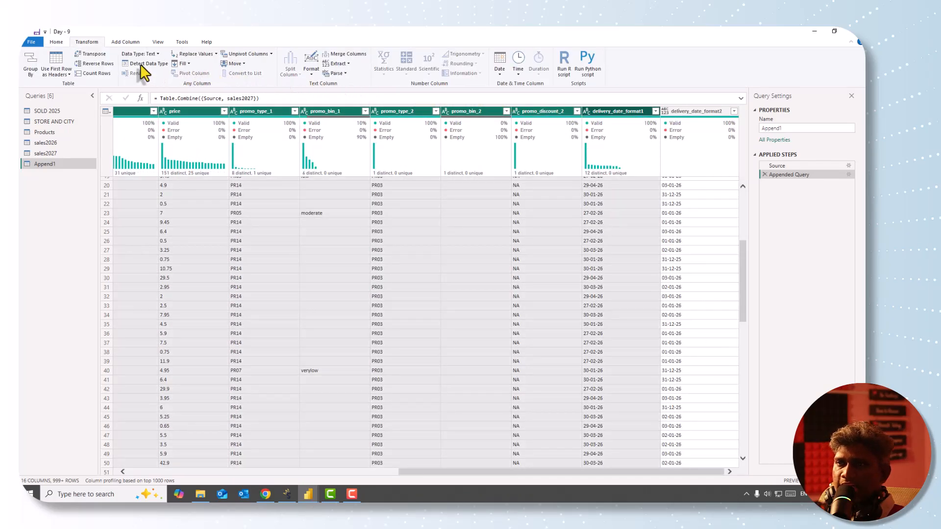
pyautogui.click(141, 66)
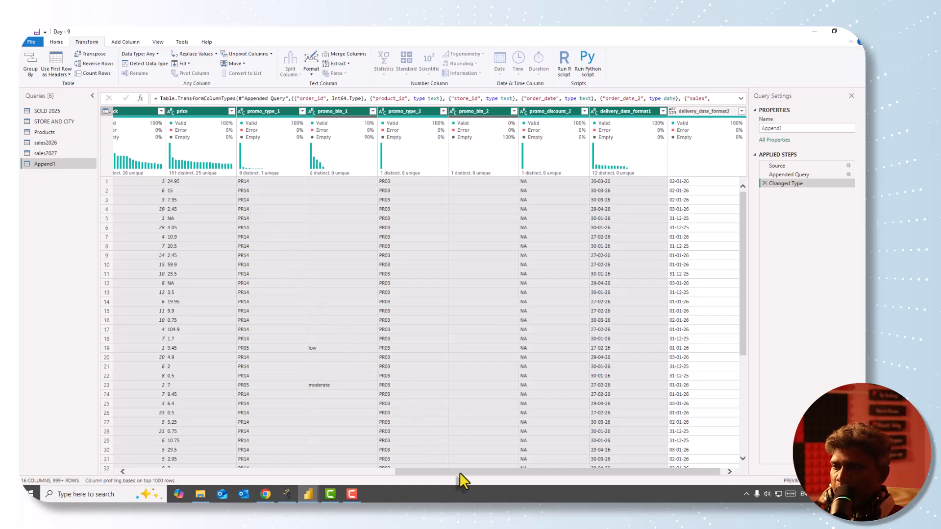
# Step: Filter the NA values out of Append1's price column and detect that column's data type
pyautogui.hscroll(-1, 459, 473)
pyautogui.moveTo(460, 472); pyautogui.dragTo(99, 447)
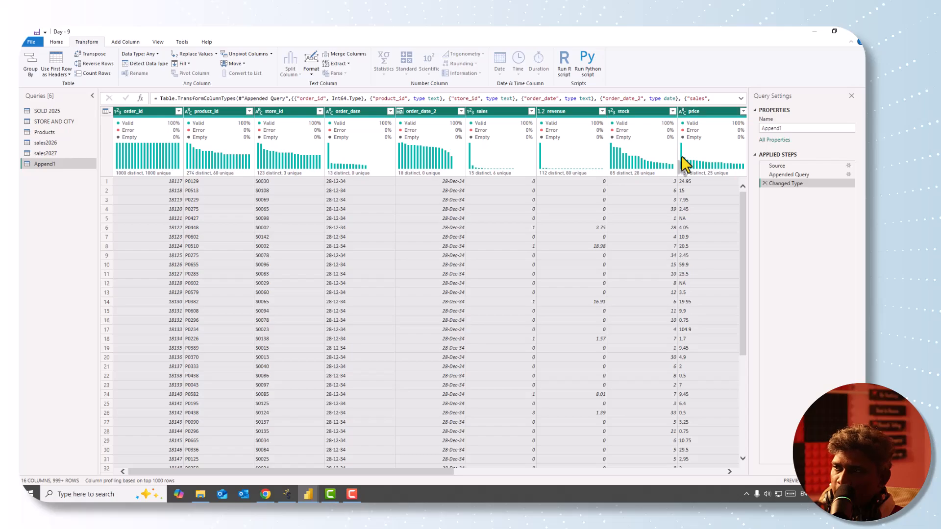
pyautogui.click(695, 285)
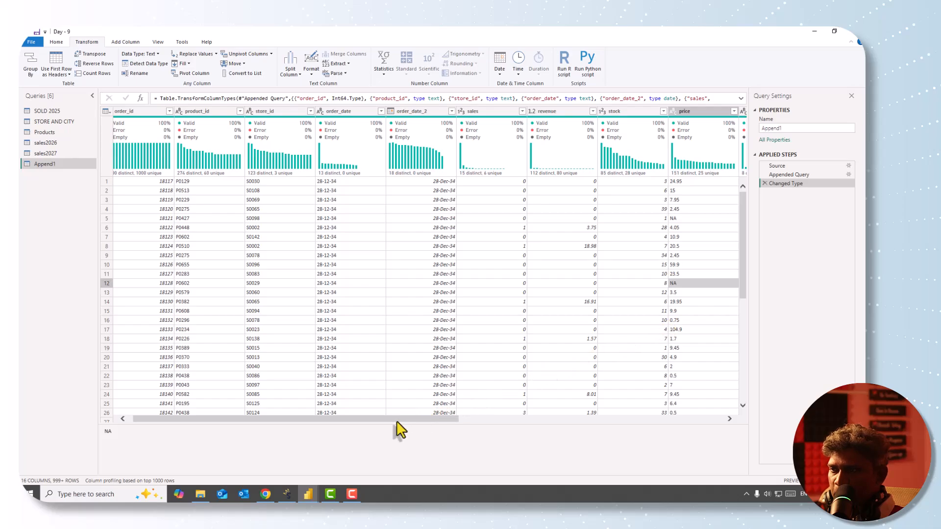
pyautogui.moveTo(397, 420); pyautogui.dragTo(508, 422)
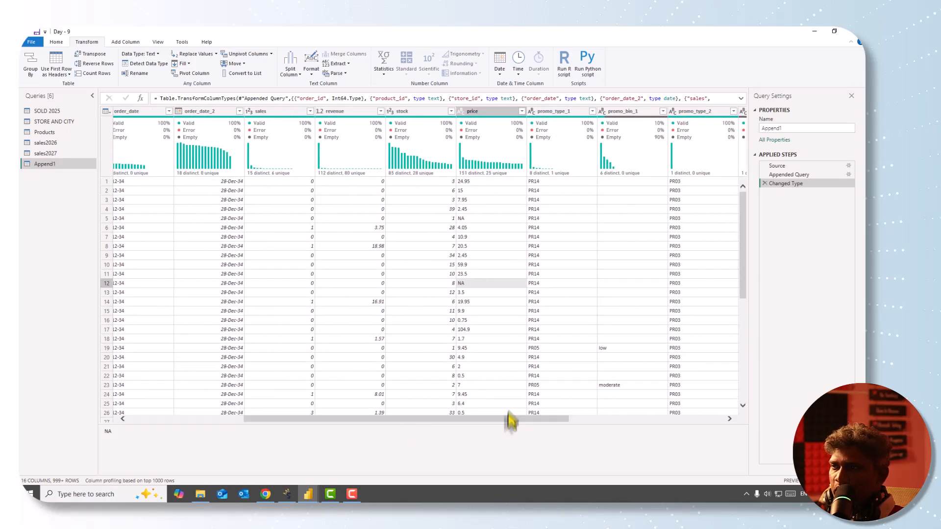
pyautogui.click(522, 112)
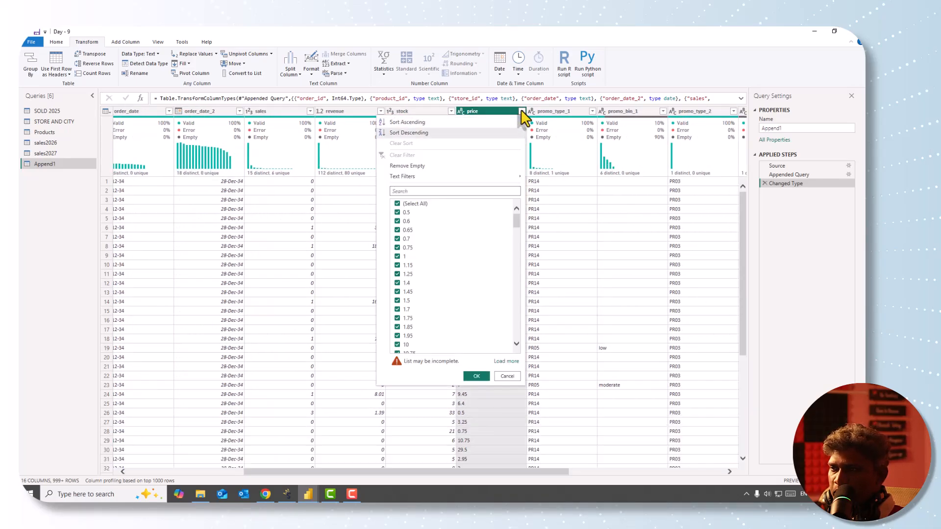
pyautogui.click(503, 362)
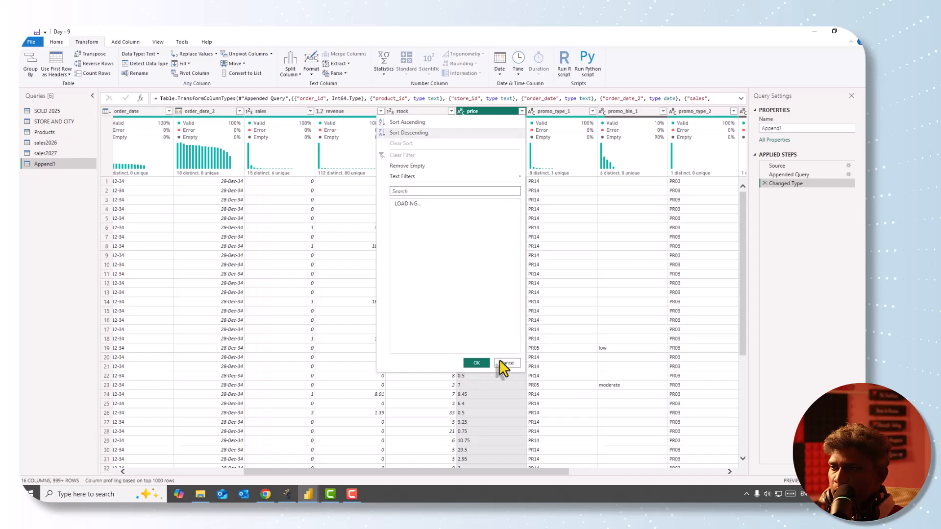
pyautogui.click(407, 191)
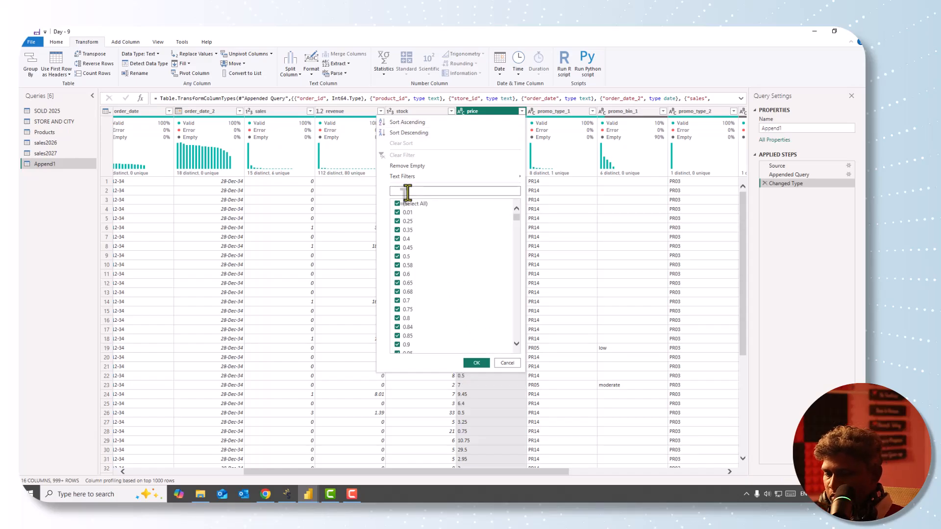
pyautogui.press('Return')
pyautogui.click(146, 64)
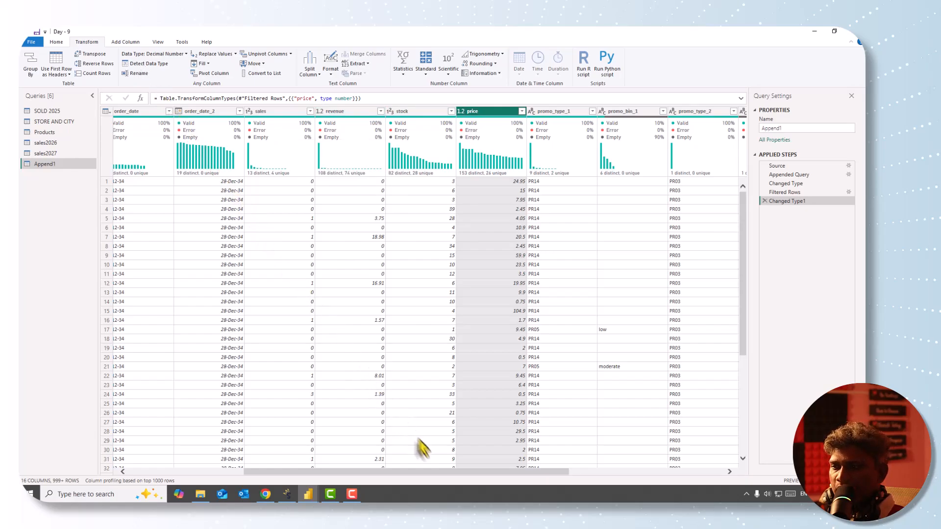
# Step: Rename the Append1 query as Sales Data
pyautogui.click(439, 467)
pyautogui.moveTo(299, 473); pyautogui.dragTo(190, 469)
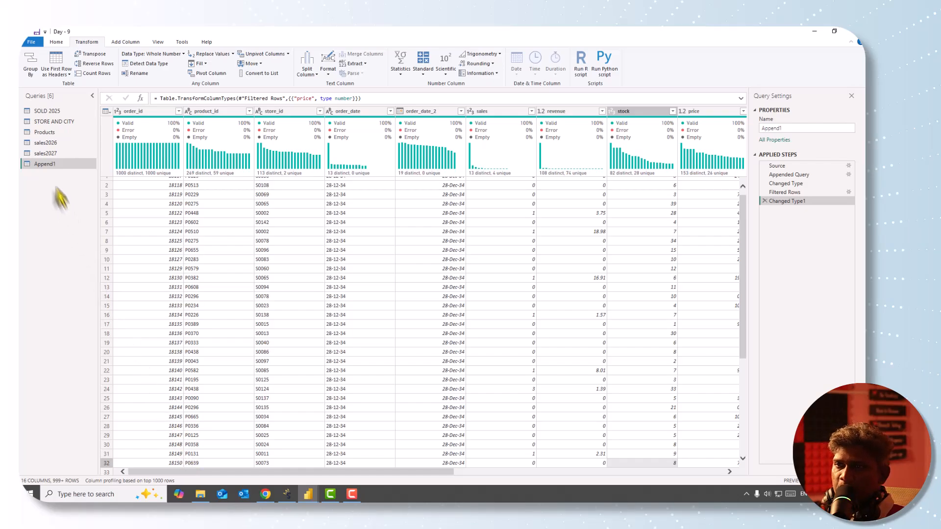
pyautogui.rightClick(43, 164)
pyautogui.click(68, 201)
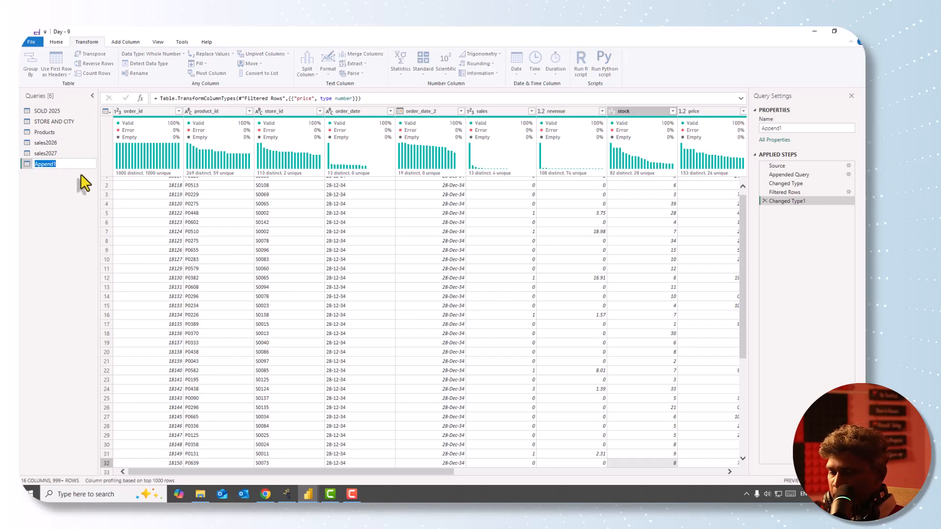
pyautogui.write('Sales')
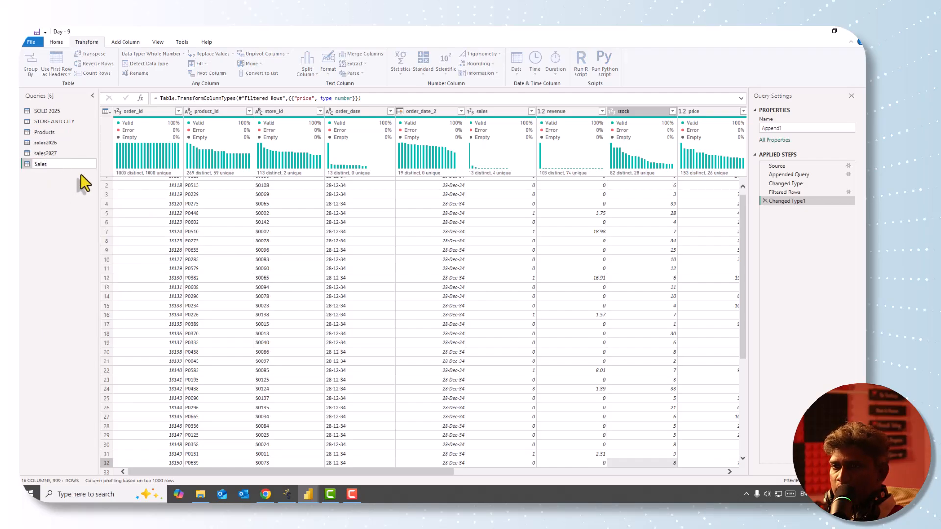
pyautogui.write(' Da5t')
pyautogui.press('BackSpace')
pyautogui.press('BackSpace')
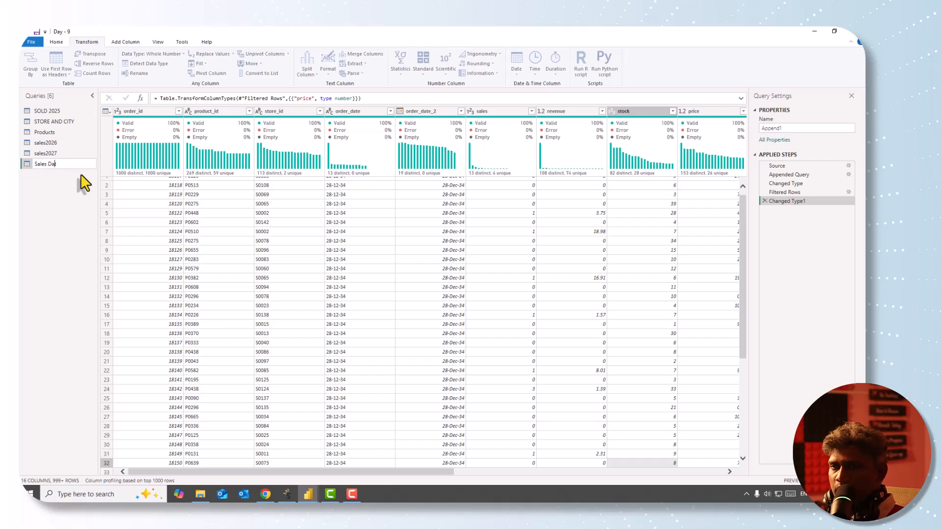
pyautogui.write('ta')
pyautogui.press('Return')
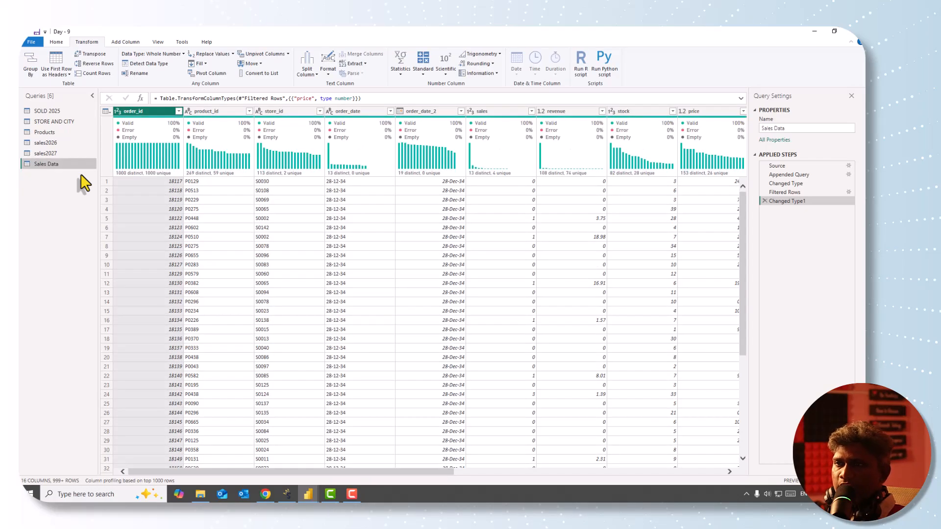